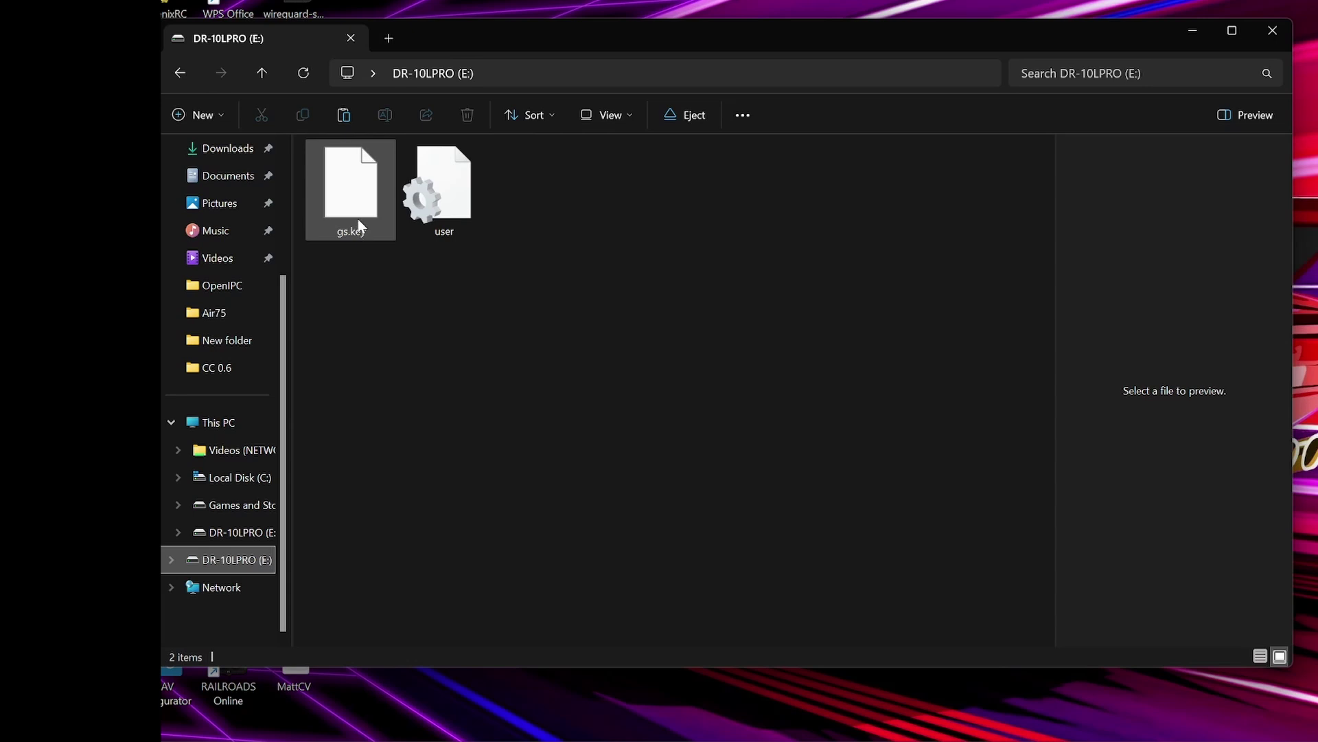
Open user.ini on the DR-10LPRO drive in Notepad++ from its right-click menu.
{"action": "mouse_move", "coordinate": [359, 226]}
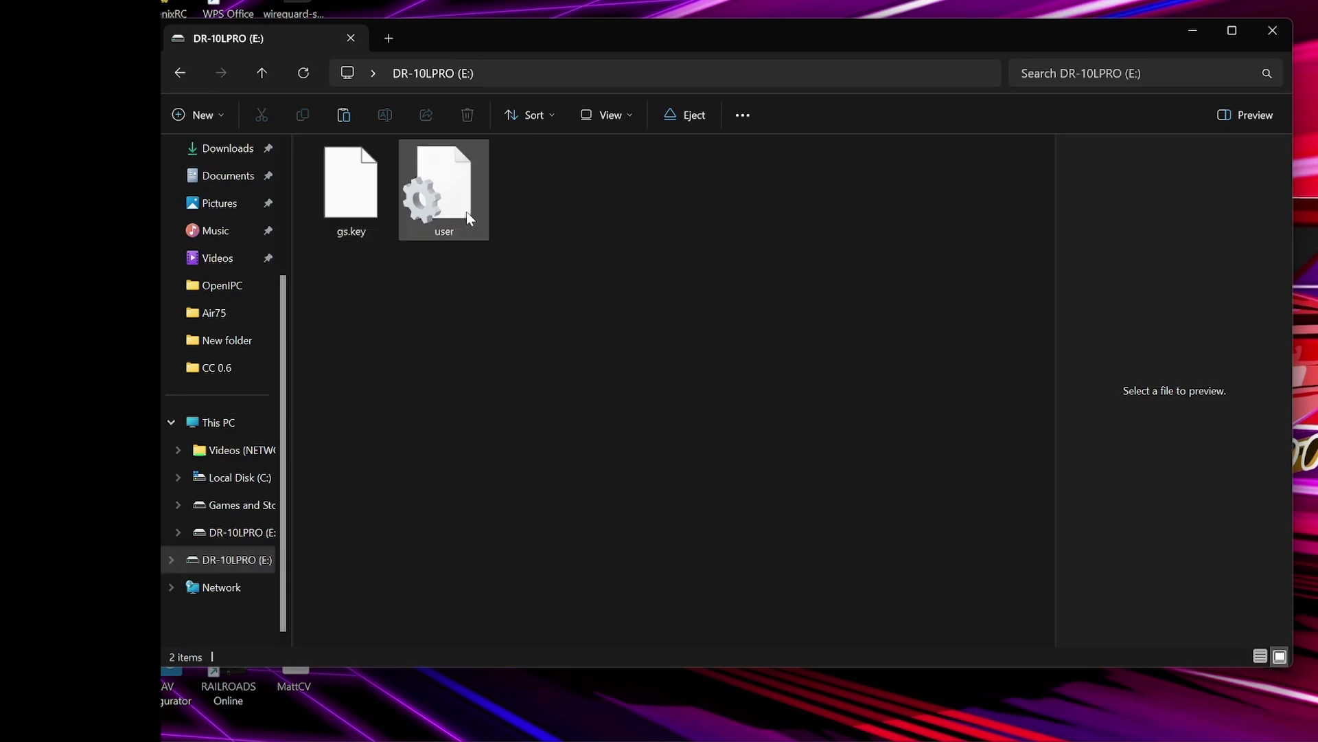
{"action": "left_click", "coordinate": [466, 214]}
{"action": "right_click", "coordinate": [456, 211]}
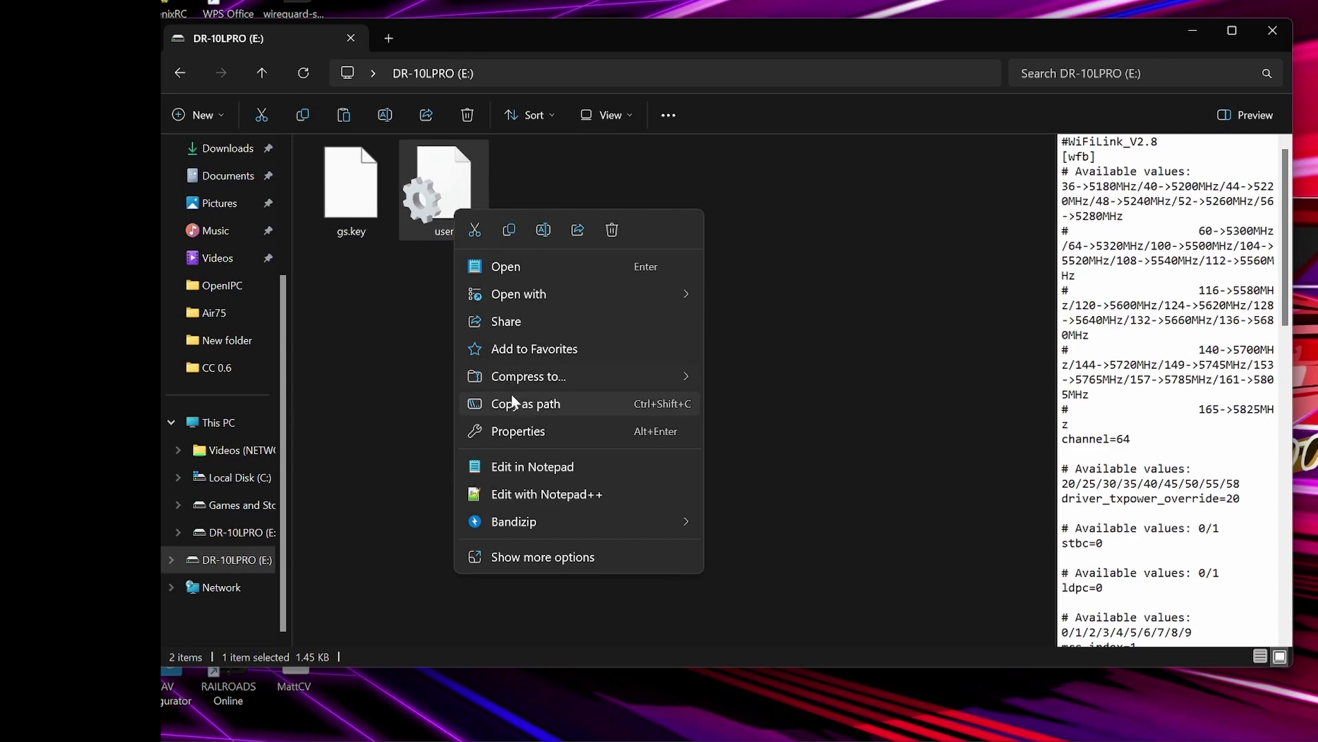
{"action": "left_click", "coordinate": [530, 495]}
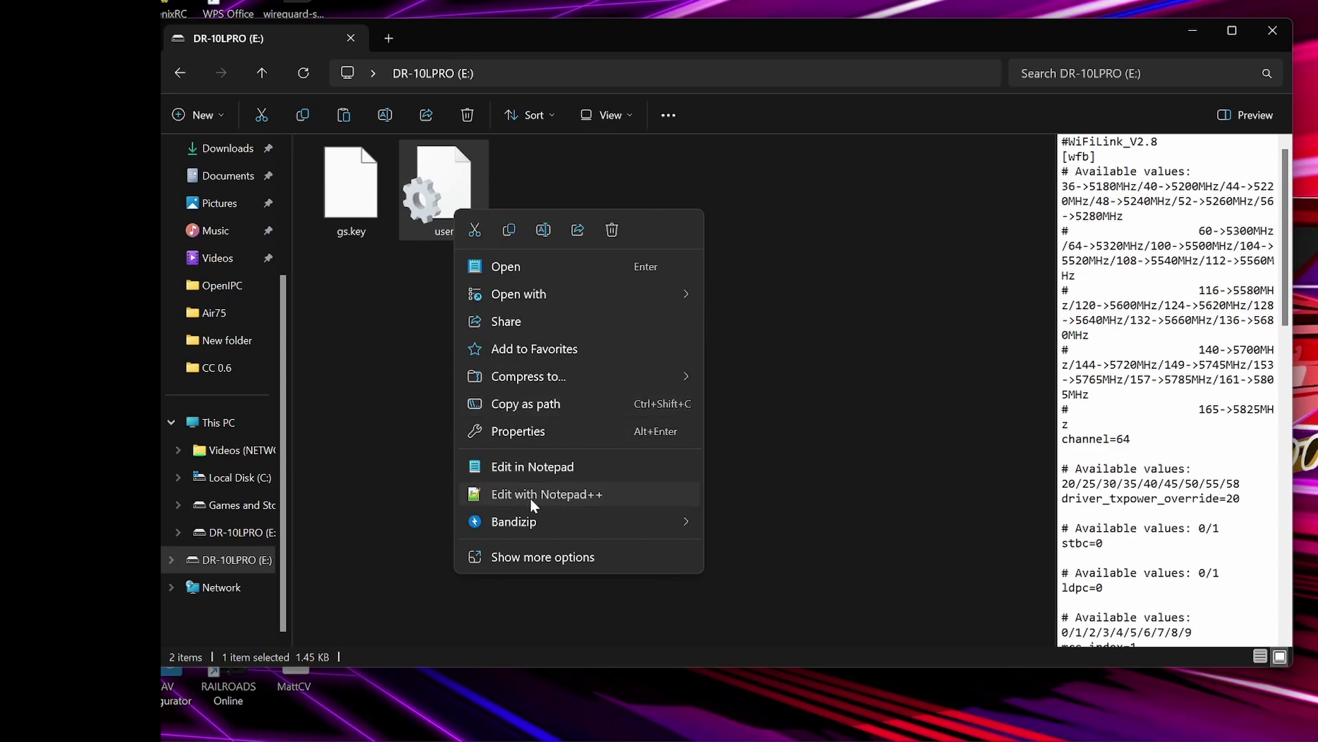
{"action": "scroll", "coordinate": [523, 278], "scroll_direction": "up", "scroll_amount": 1}
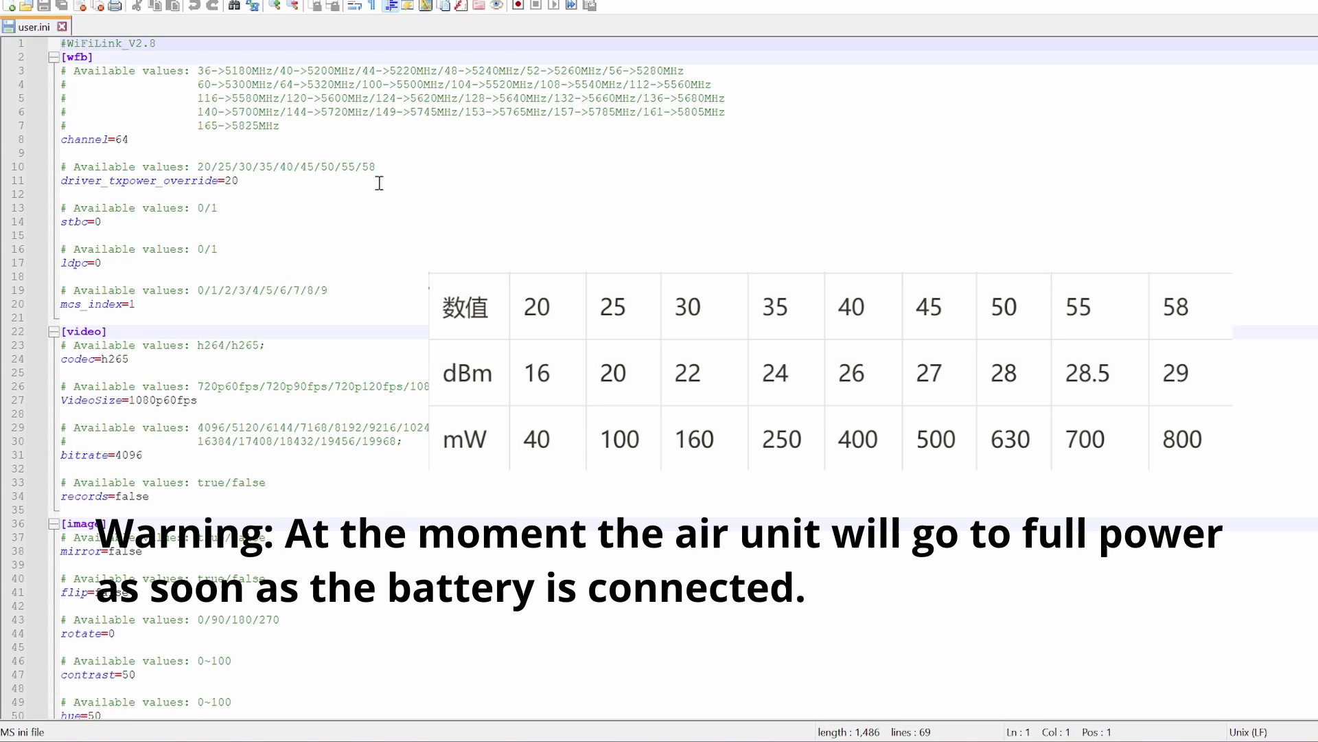
{"action": "scroll", "coordinate": [379, 183], "scroll_direction": "down", "scroll_amount": 1}
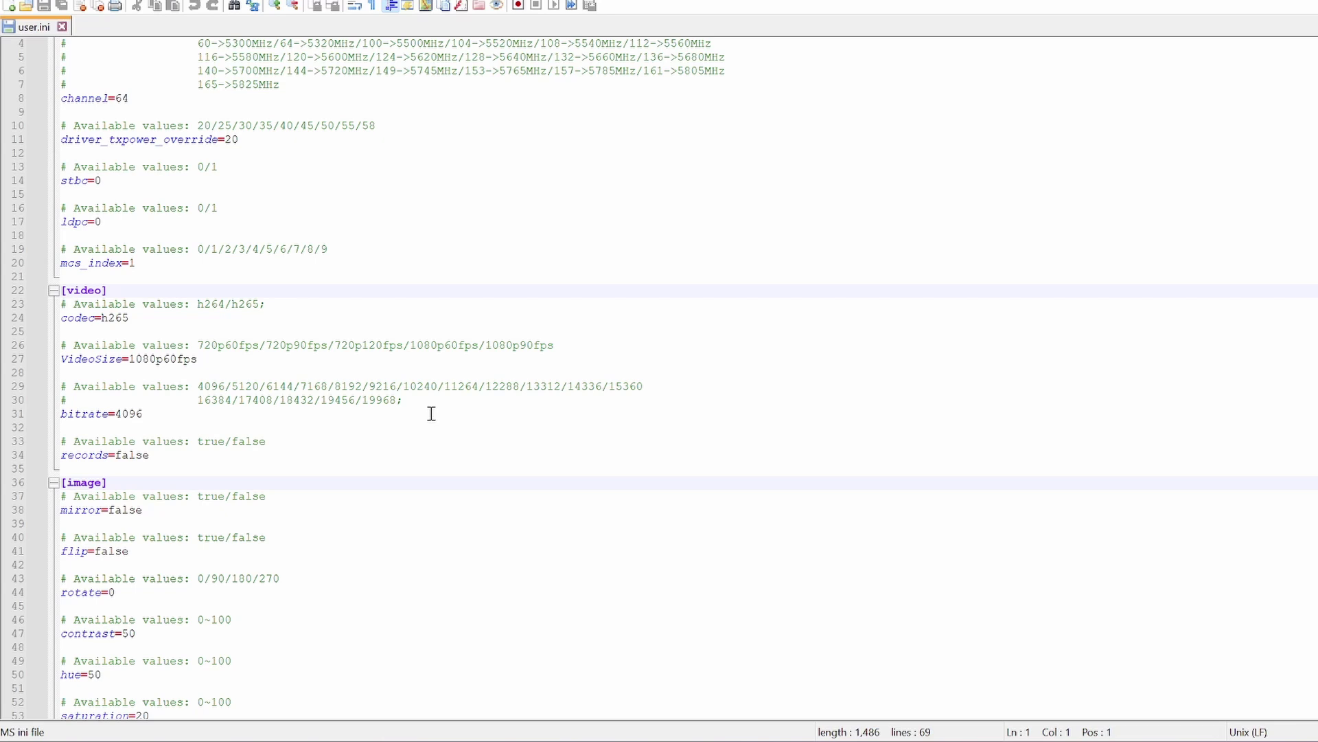
{"action": "scroll", "coordinate": [431, 413], "scroll_direction": "down", "scroll_amount": 2}
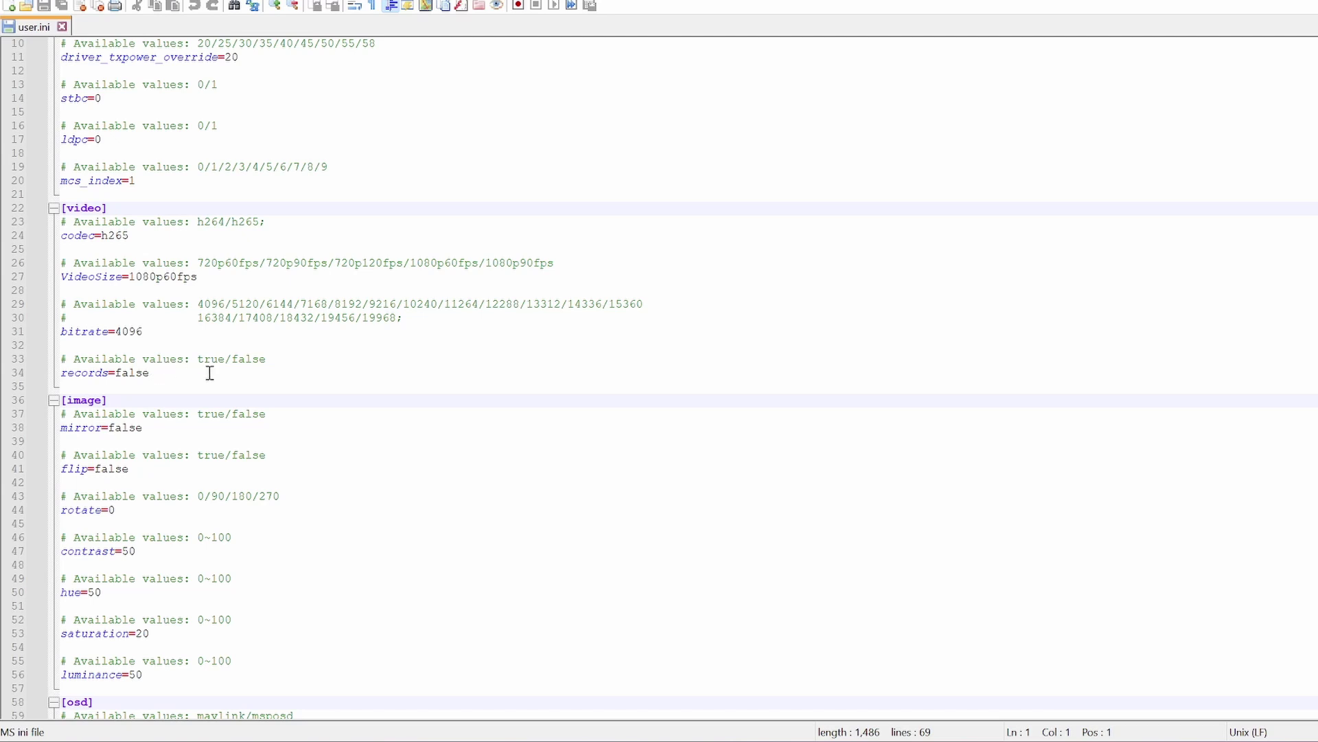
{"action": "scroll", "coordinate": [339, 449], "scroll_direction": "down", "scroll_amount": 1}
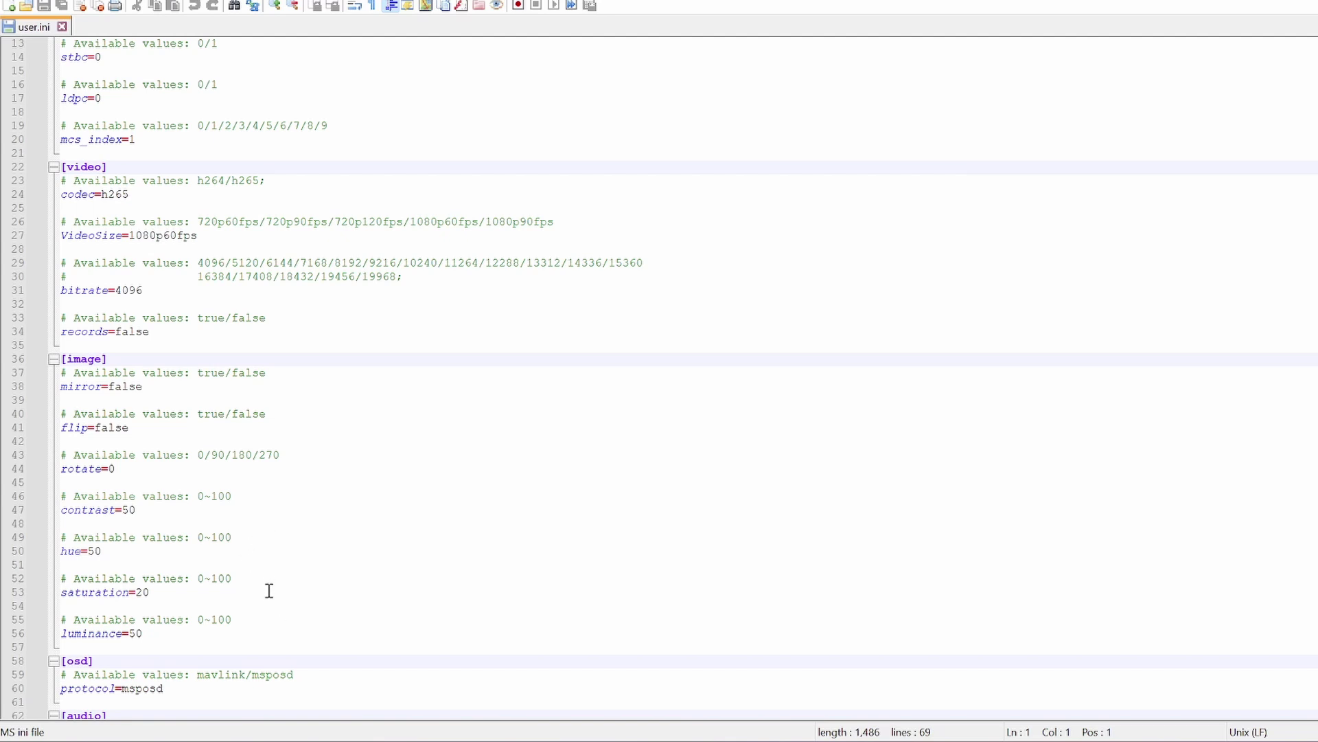
{"action": "scroll", "coordinate": [311, 582], "scroll_direction": "down", "scroll_amount": 3}
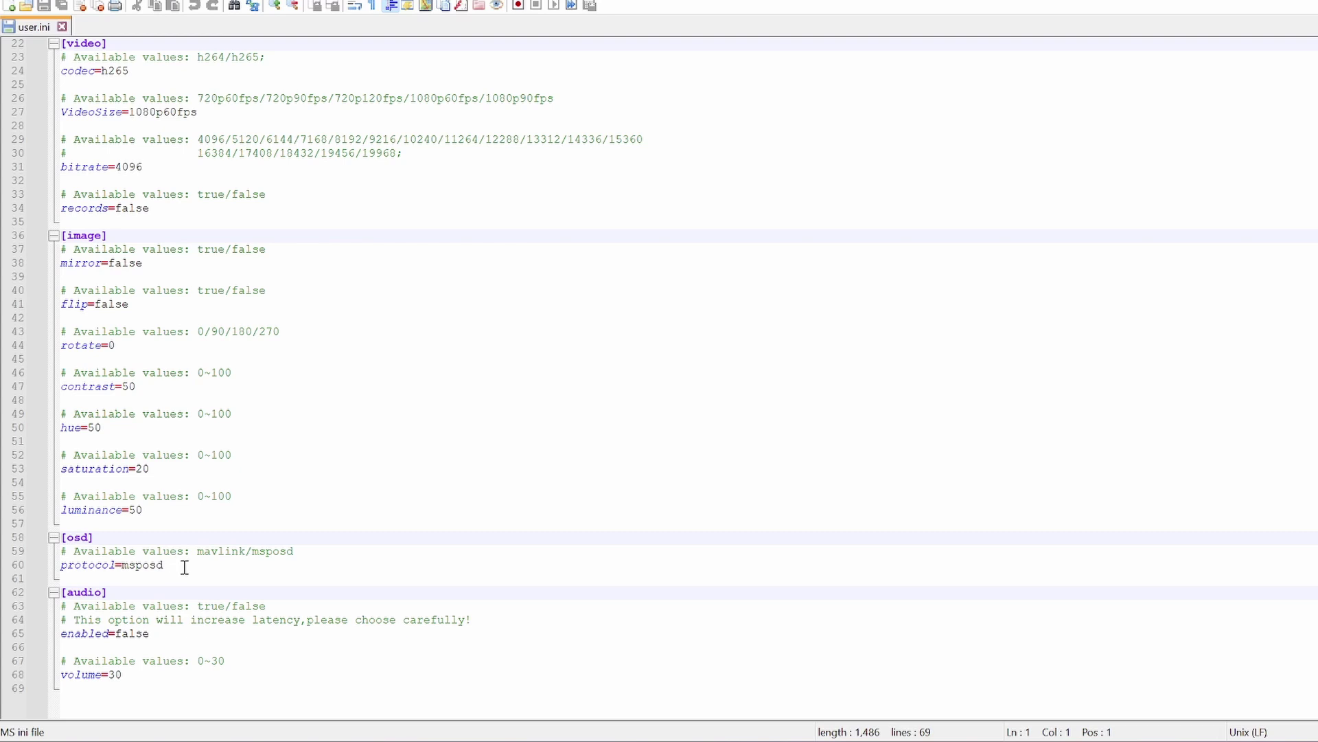
{"action": "scroll", "coordinate": [335, 549], "scroll_direction": "down", "scroll_amount": 2}
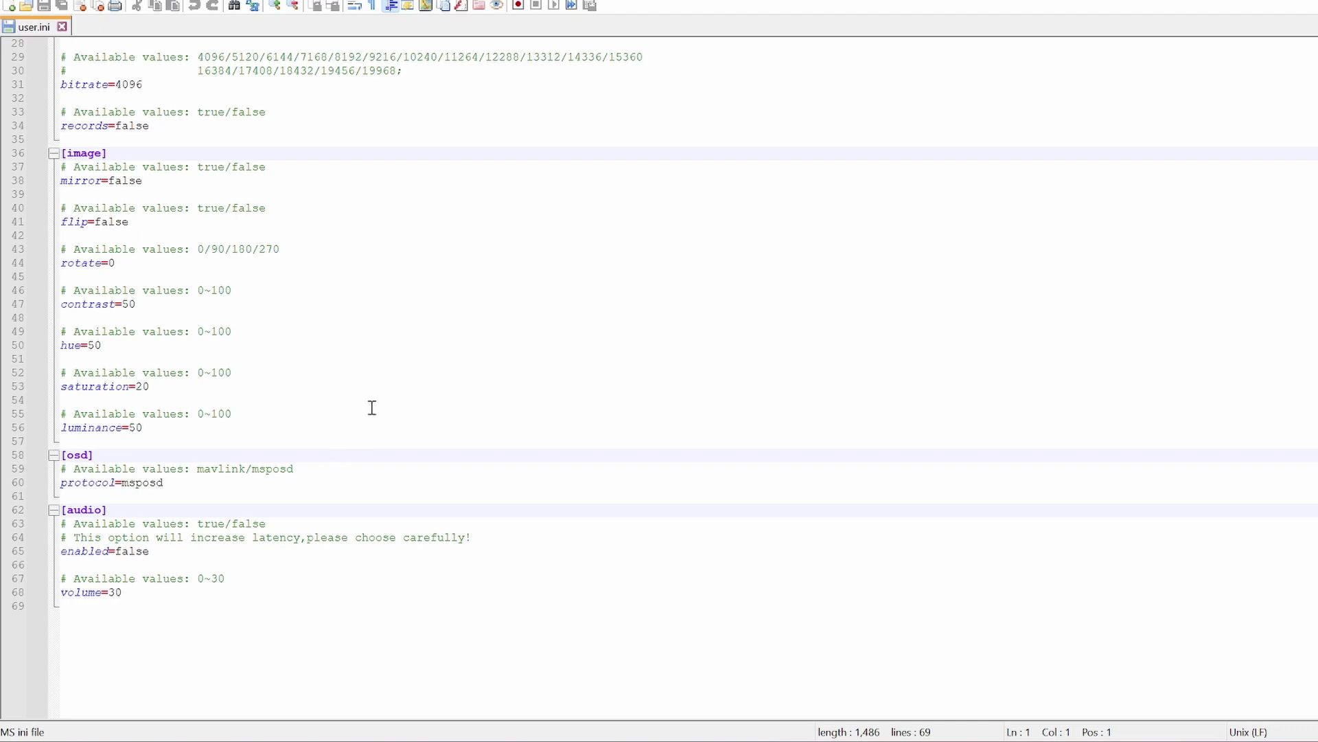
{"action": "scroll", "coordinate": [461, 252], "scroll_direction": "up", "scroll_amount": 9}
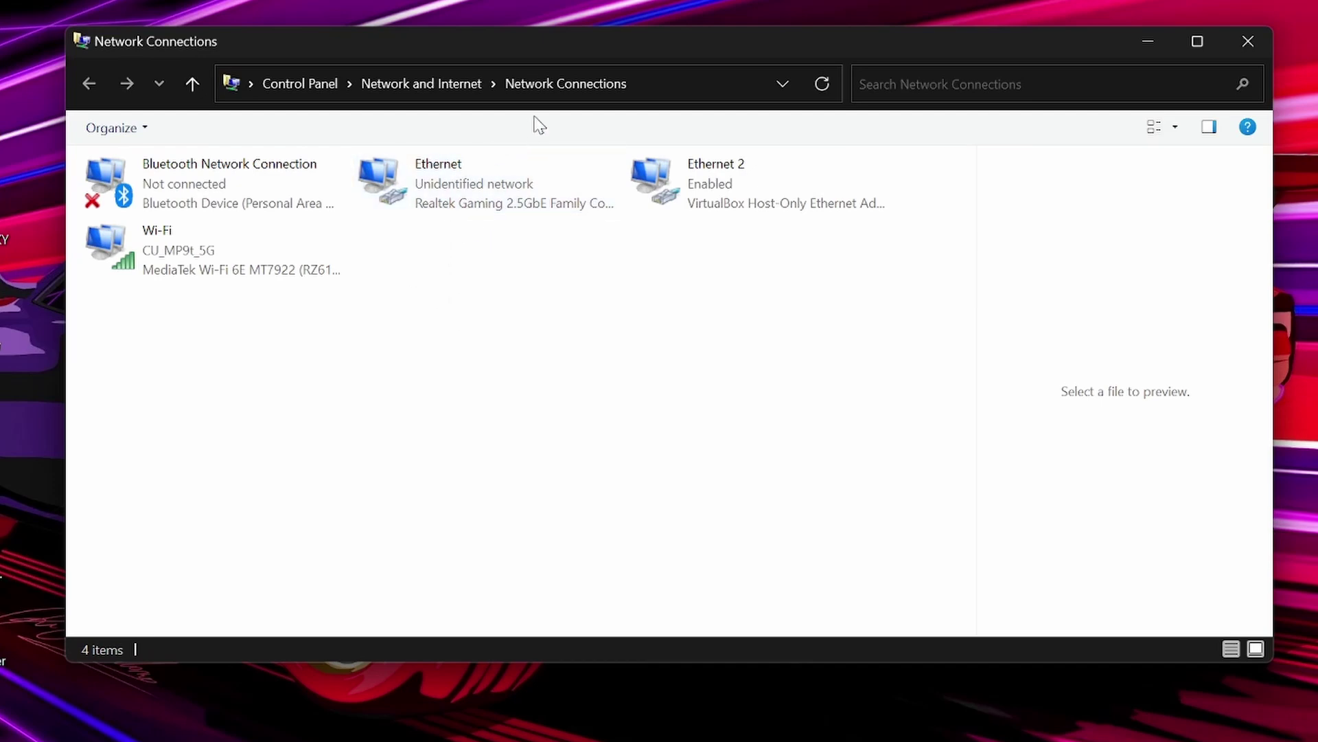
Confirm Ethernet IPv4 uses static address 192.168.1.2 with subnet mask 255.255.255.0.
{"action": "right_click", "coordinate": [433, 177]}
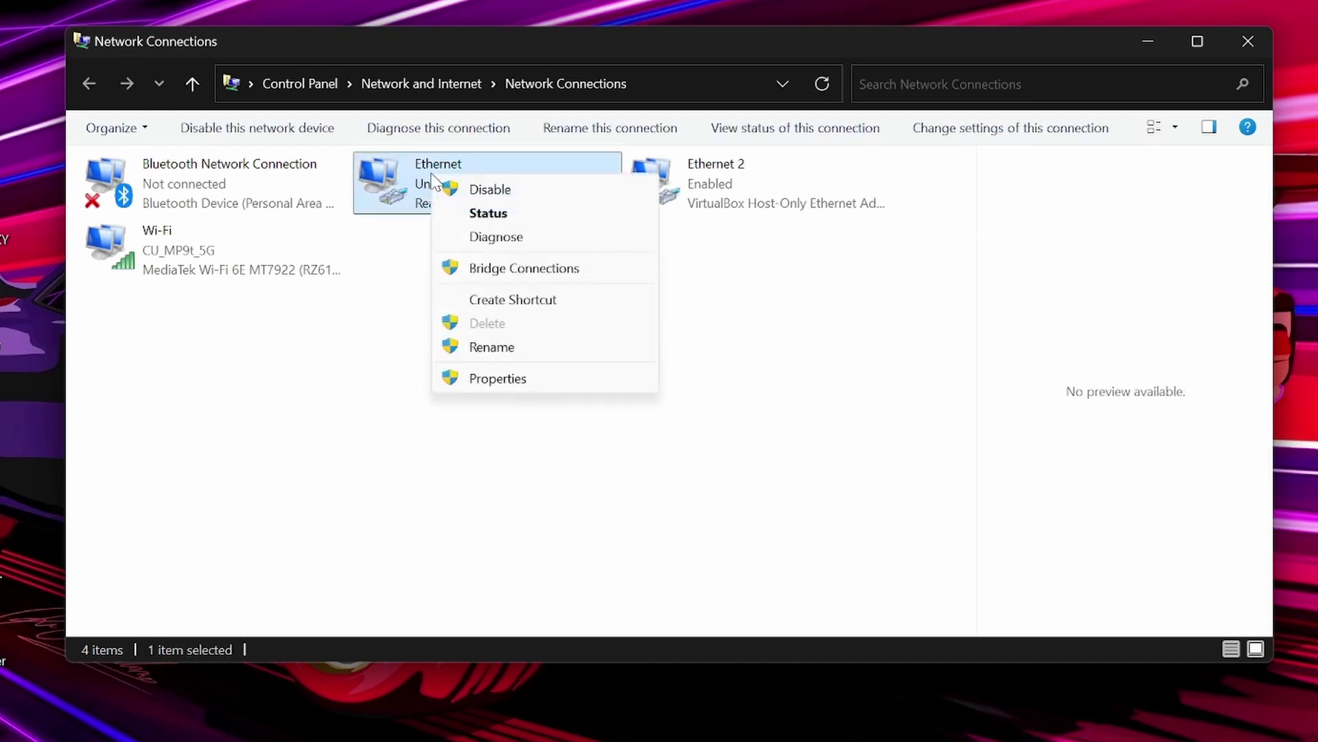
{"action": "left_click", "coordinate": [520, 385]}
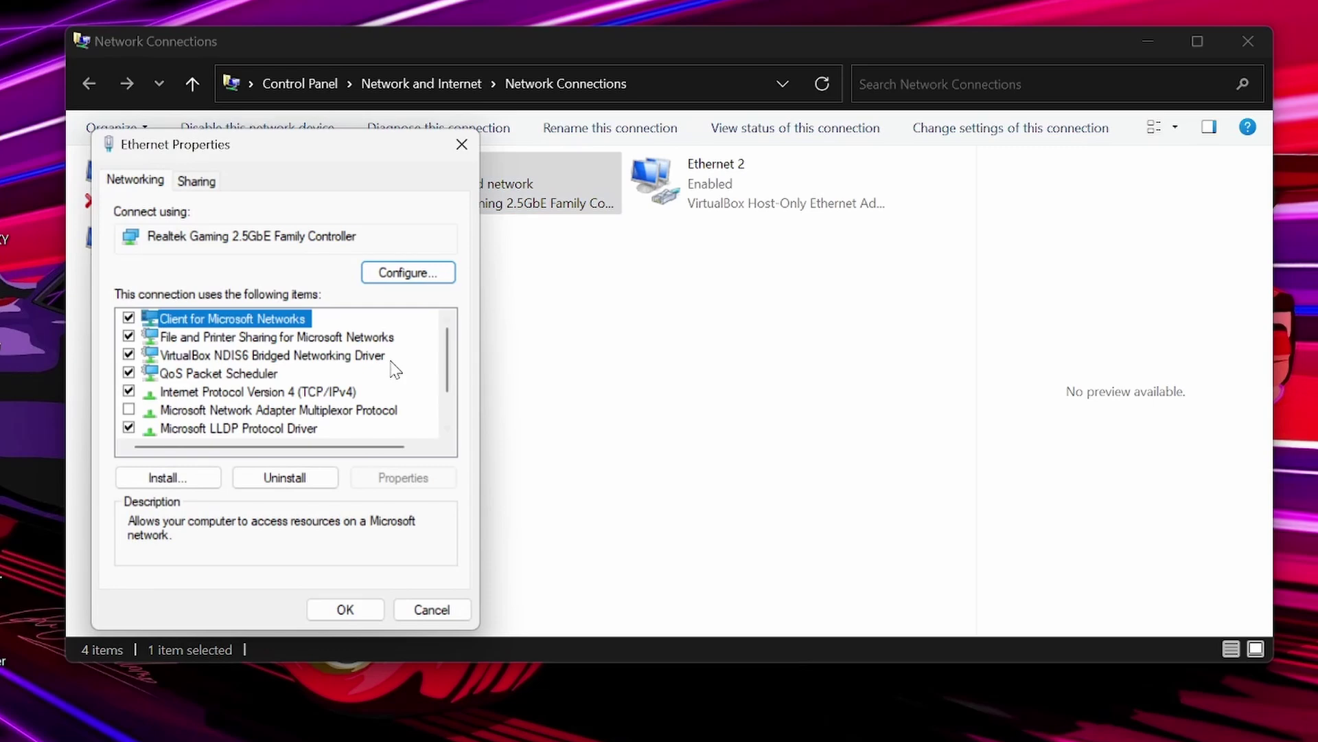
{"action": "left_click_drag", "start_coordinate": [447, 358], "coordinate": [452, 377]}
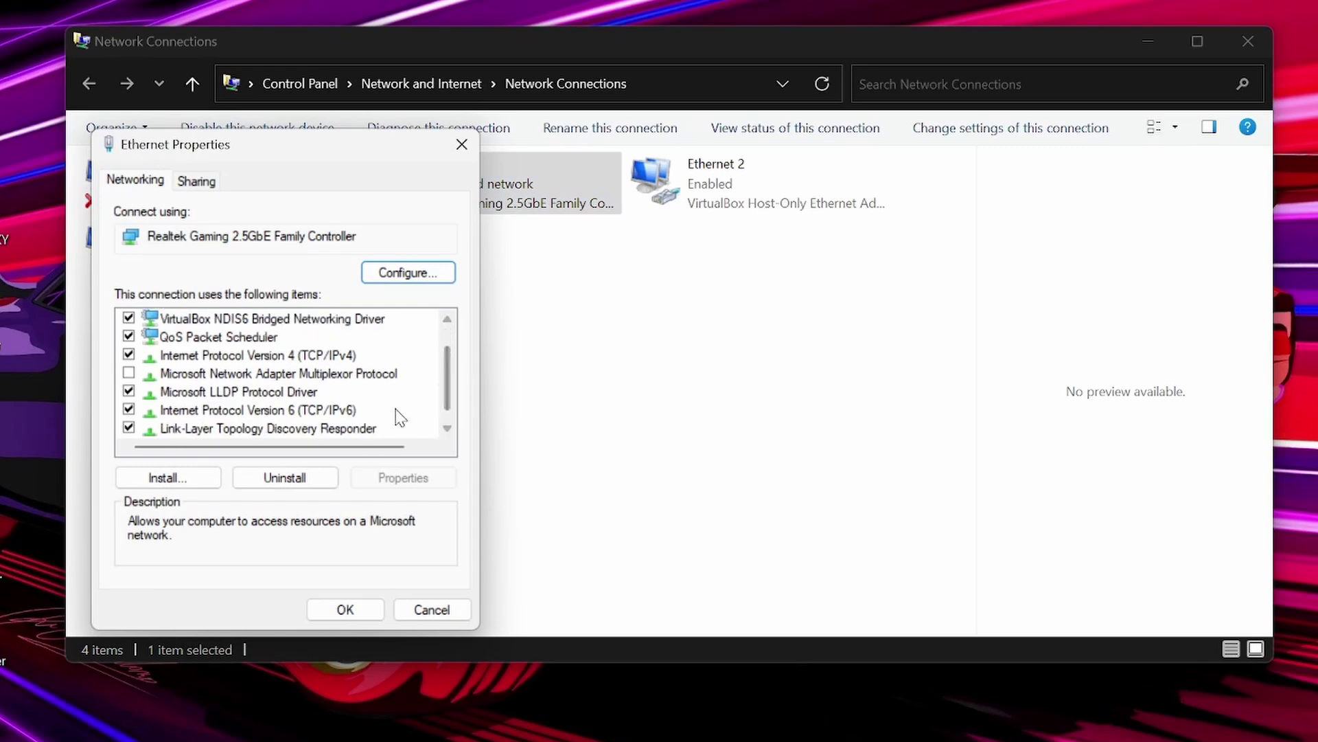
{"action": "left_click", "coordinate": [348, 362]}
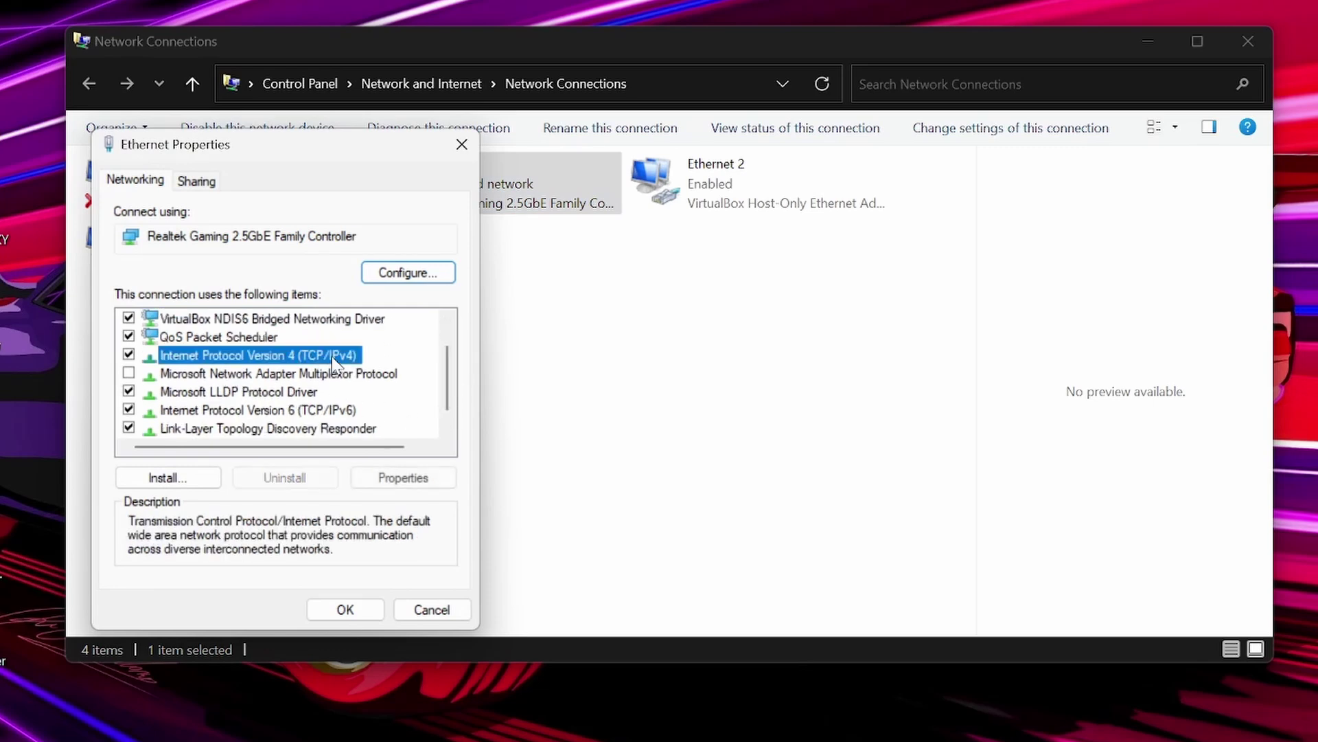
{"action": "left_click", "coordinate": [401, 479]}
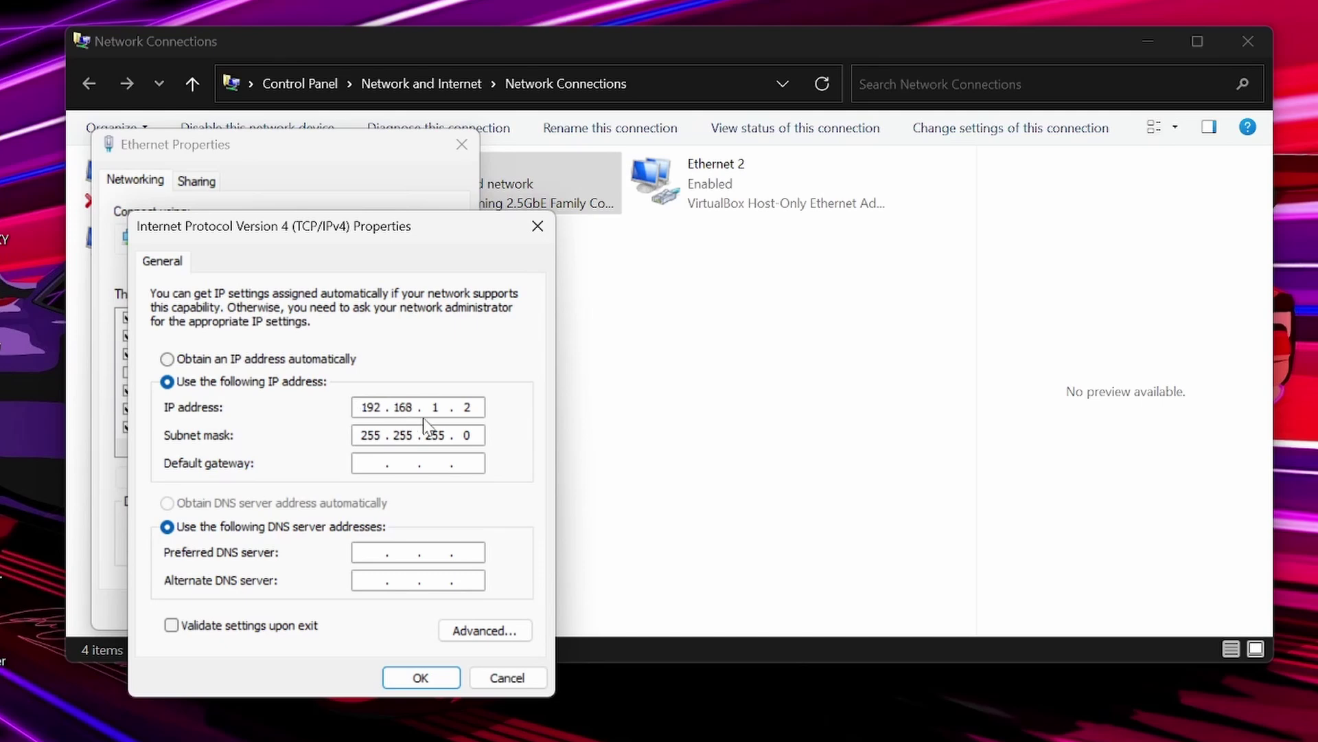
{"action": "left_click", "coordinate": [420, 678]}
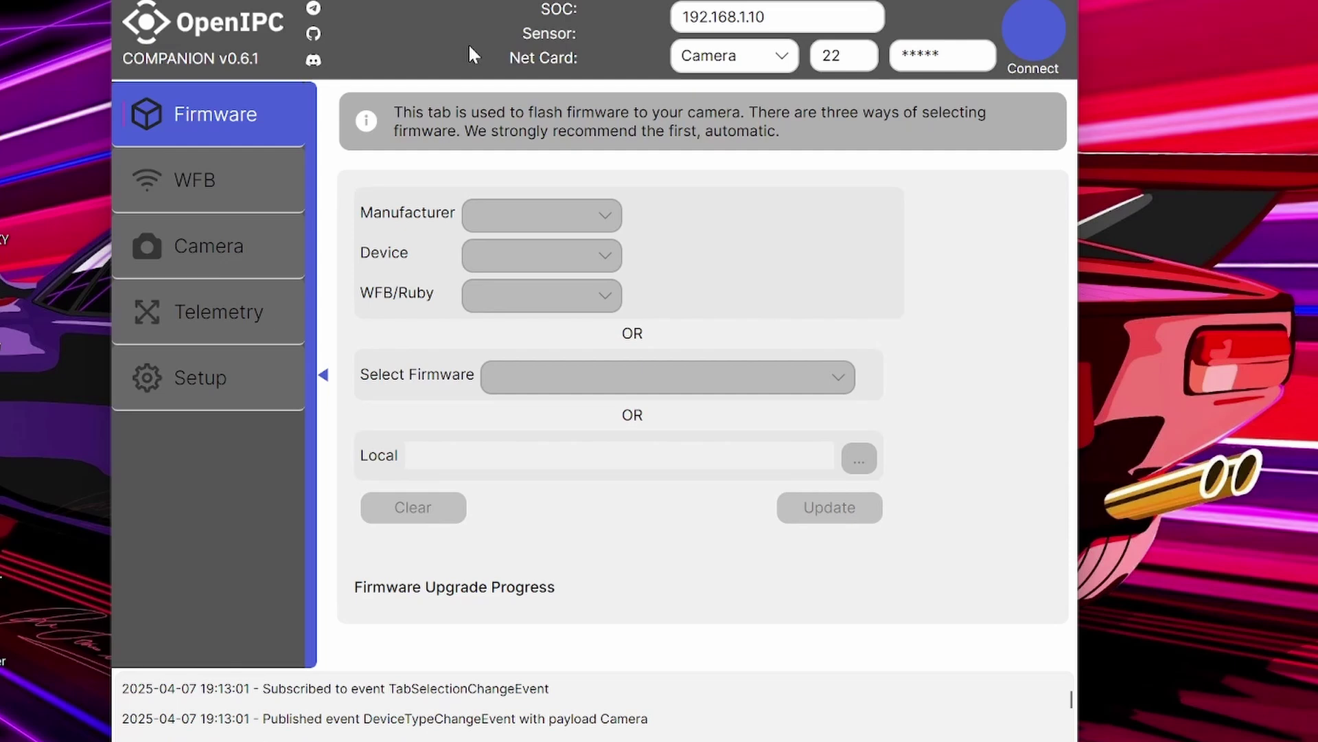
Connect to the camera at 192.168.1.10 to read its ssc338q, imx415 and 8812eu info.
{"action": "left_click", "coordinate": [1017, 72]}
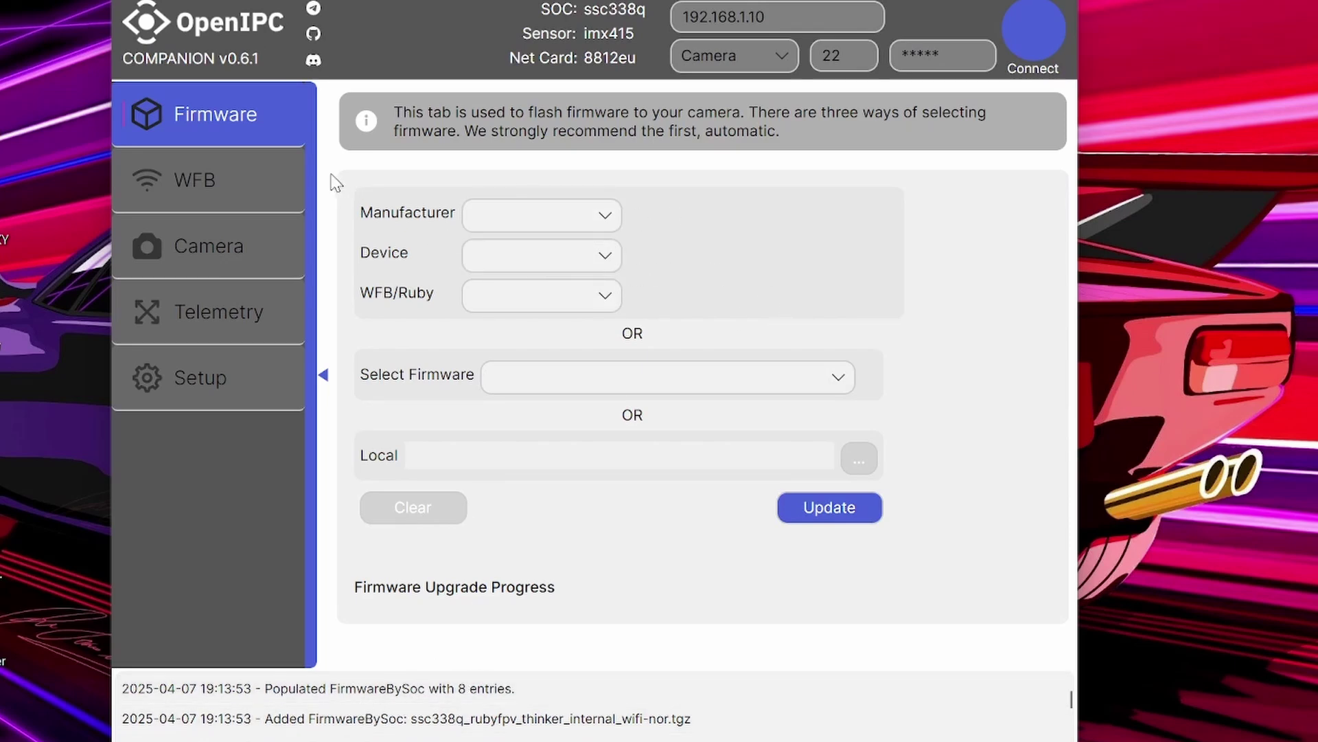
In WFB settings keep 5320 MHz [64], set TX power 20, then save and restart WFB.
{"action": "left_click", "coordinate": [199, 199]}
{"action": "left_click", "coordinate": [626, 218]}
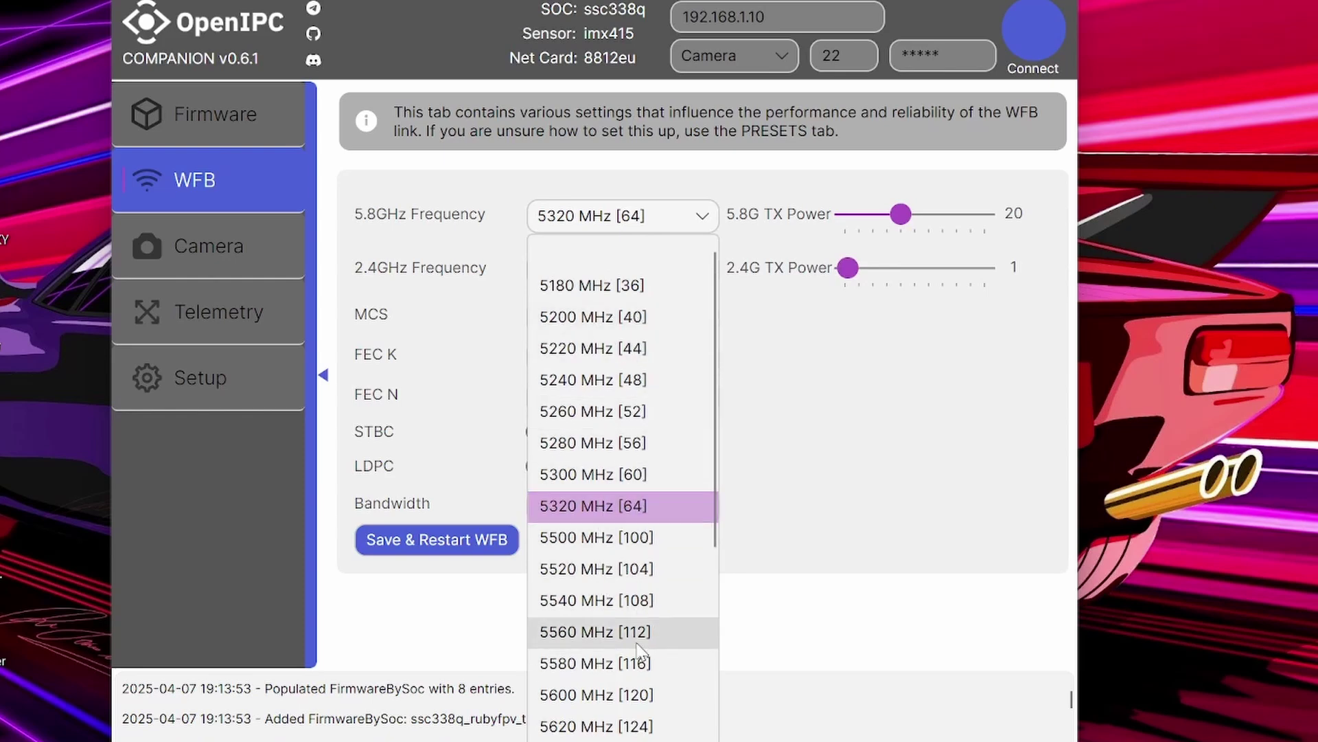
{"action": "left_click", "coordinate": [889, 430]}
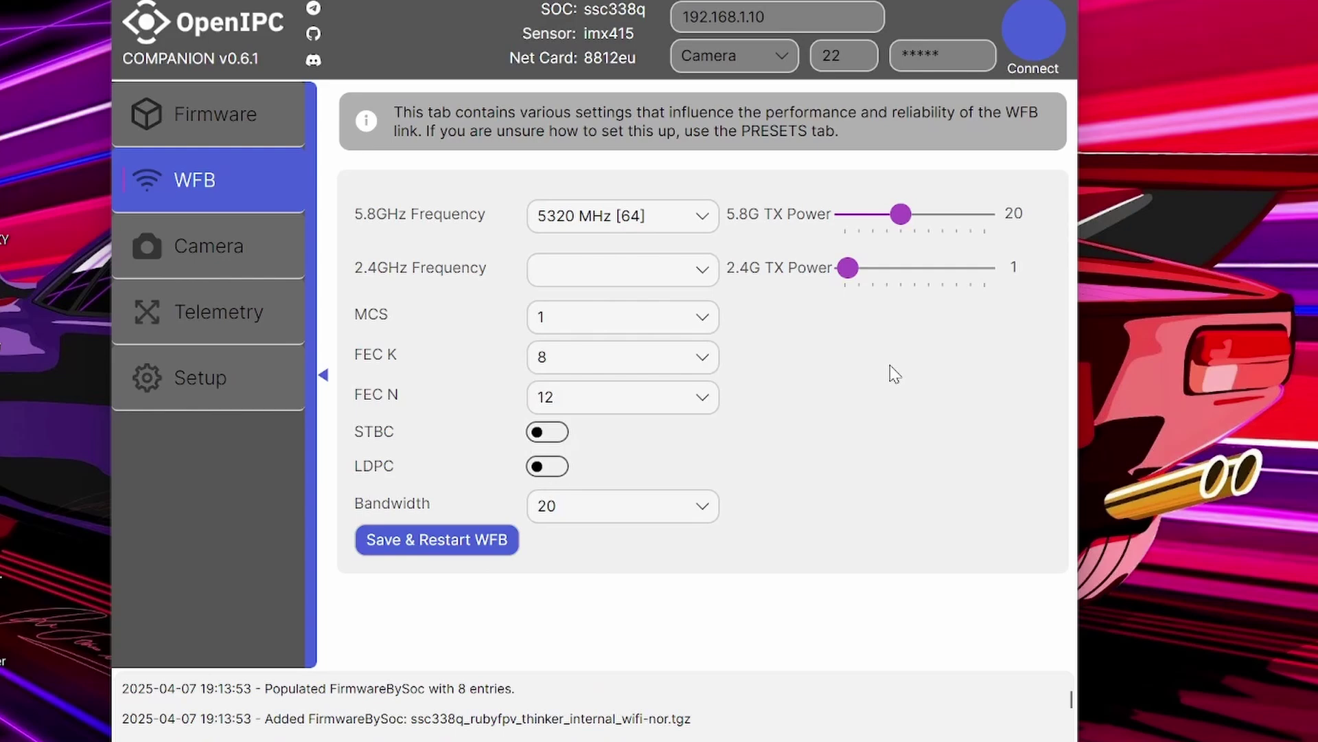
{"action": "mouse_move", "coordinate": [899, 218]}
{"action": "mouse_move", "coordinate": [902, 219]}
{"action": "left_mouse_down"}
{"action": "mouse_move", "coordinate": [934, 225]}
{"action": "mouse_move", "coordinate": [907, 217]}
{"action": "left_mouse_up"}
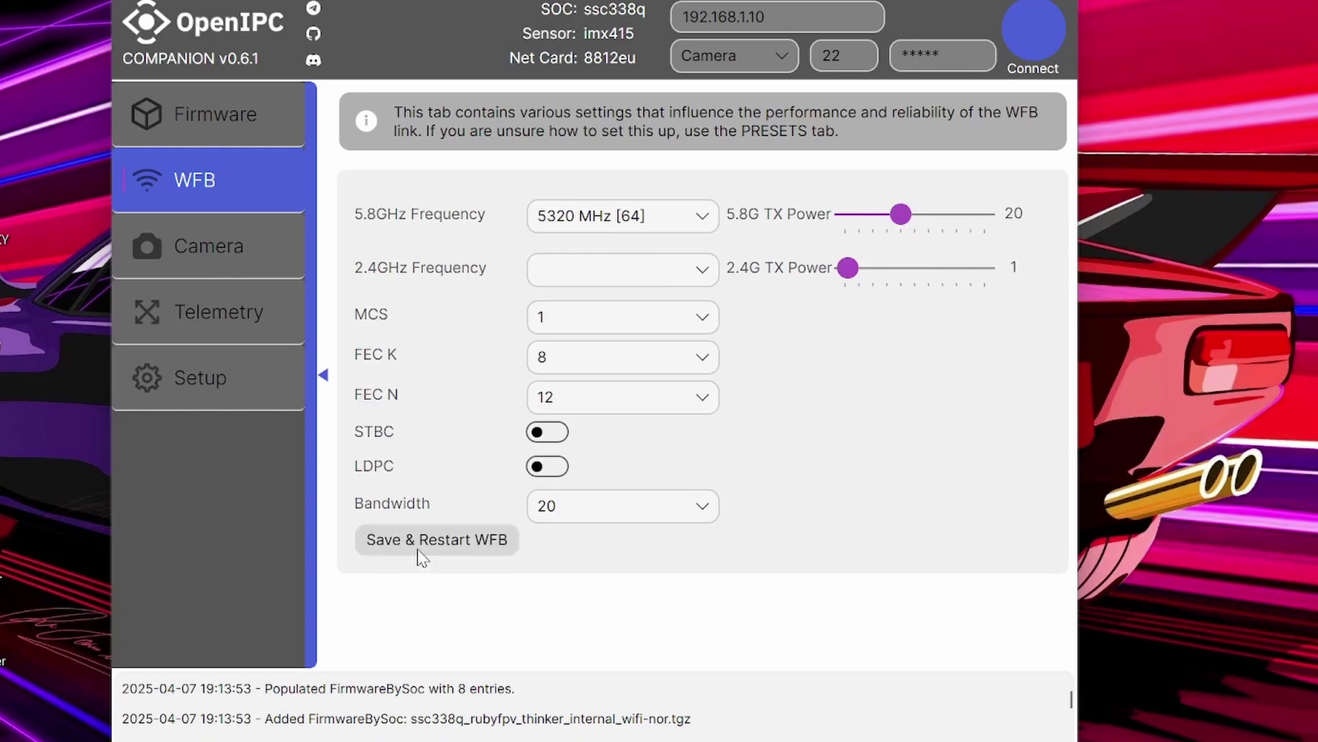
{"action": "left_click", "coordinate": [486, 543]}
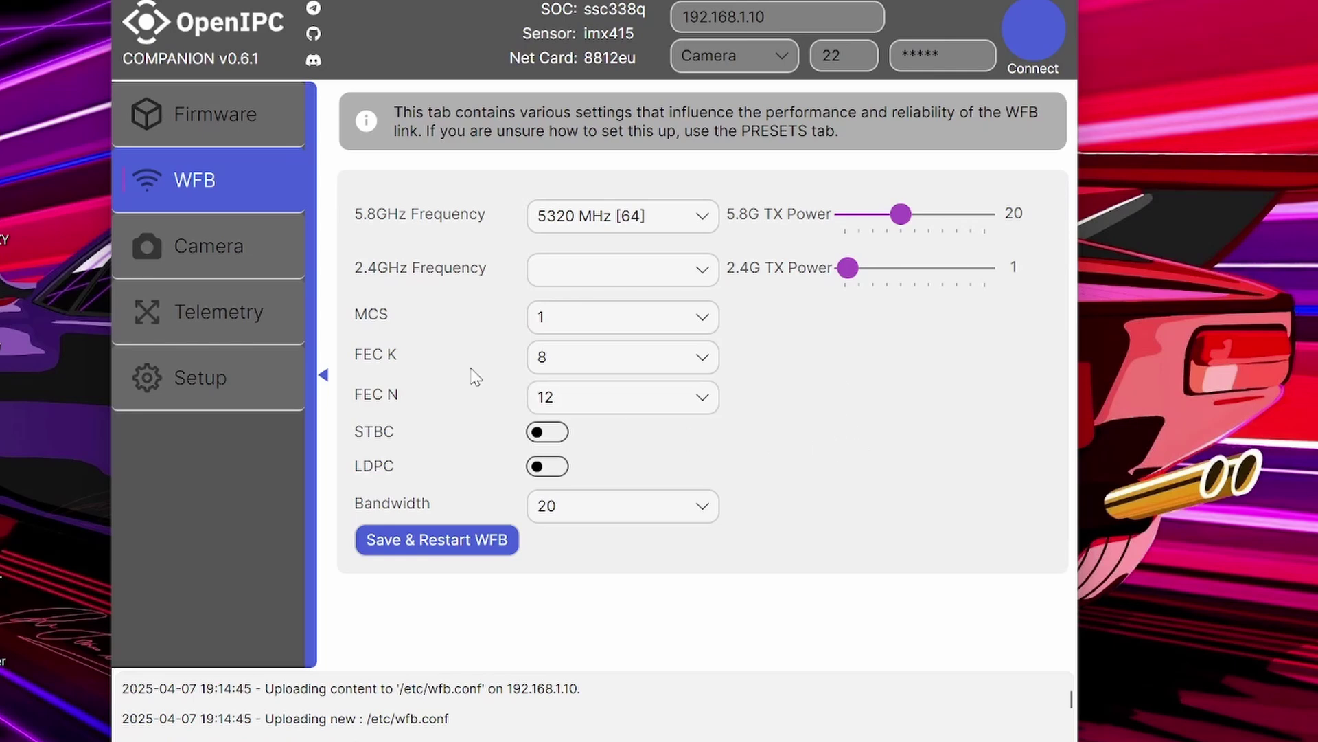
On the Camera tab, check resolution stays 1920×1080 and frame rate stays 60.
{"action": "left_click", "coordinate": [242, 249]}
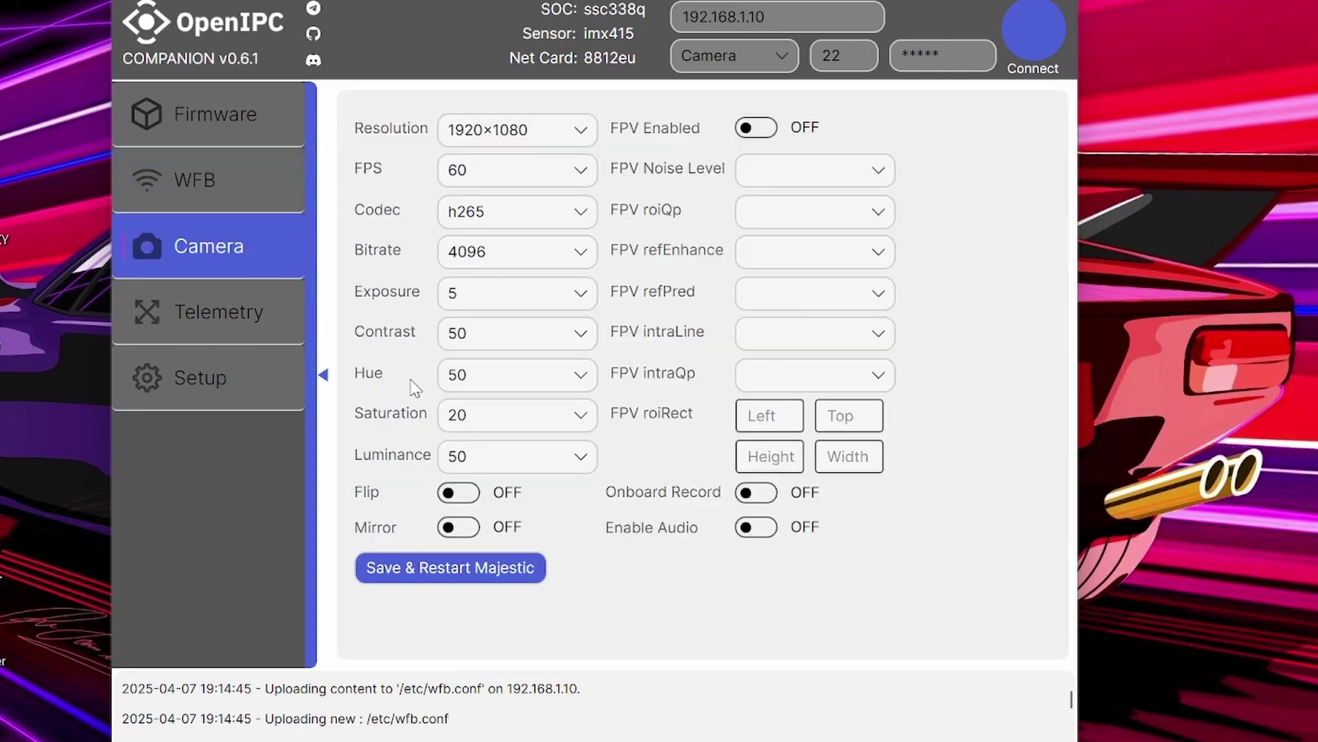
{"action": "left_click", "coordinate": [581, 130]}
{"action": "left_click", "coordinate": [624, 110]}
{"action": "left_click", "coordinate": [575, 173]}
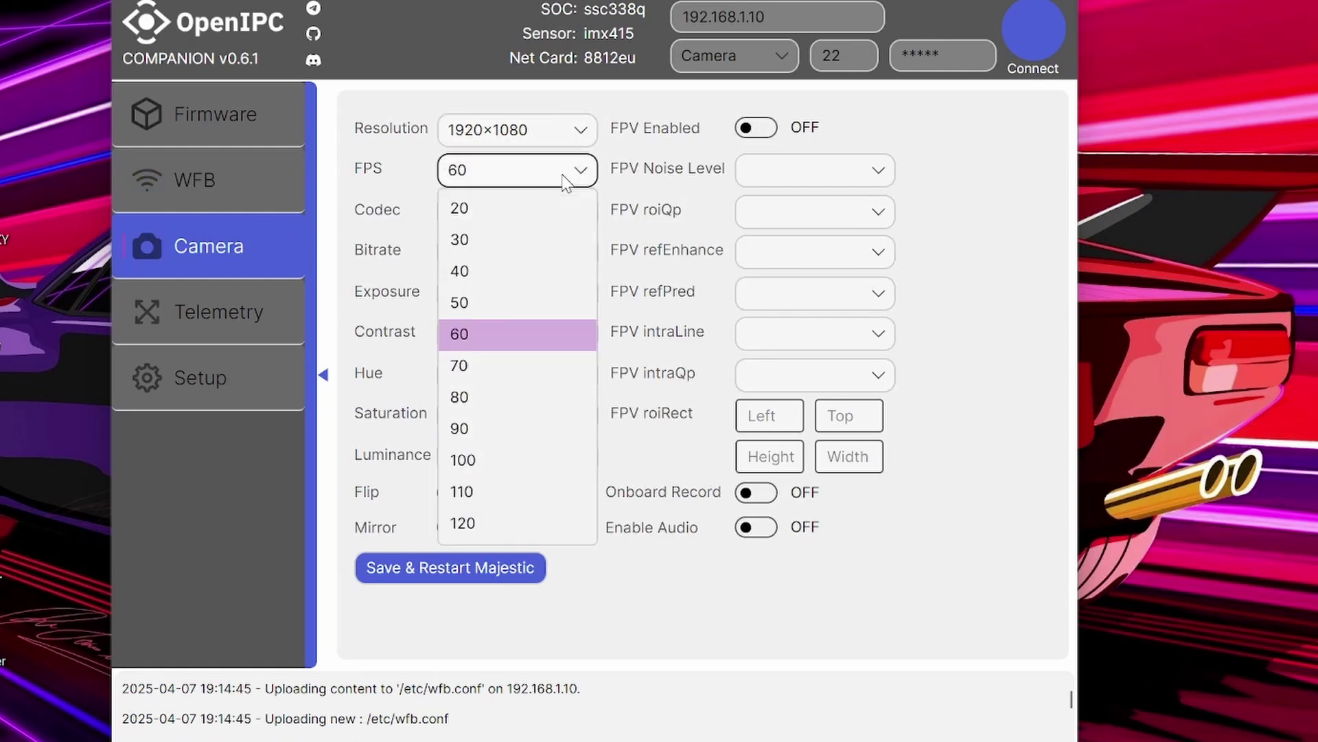
{"action": "left_click", "coordinate": [606, 100]}
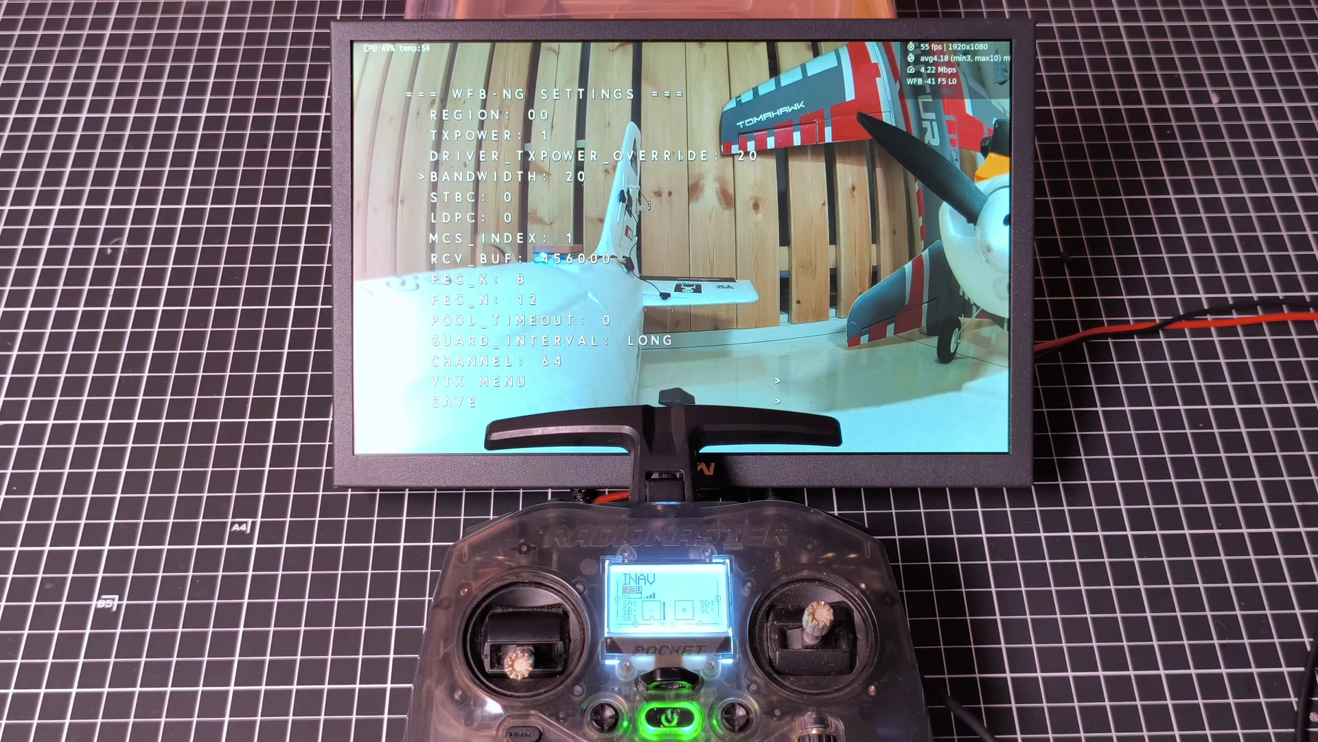
Step CHANNEL through 100, 104 and 108, return it to 64, then save WFB-NG settings.
{"action": "key", "text": "Down"}
{"action": "key", "text": "Down"}
{"action": "key", "text": "Down"}
{"action": "key", "text": "Down"}
{"action": "key", "text": "Down"}
{"action": "key", "text": "Down"}
{"action": "key", "text": "Down"}
{"action": "key", "text": "Down"}
{"action": "key", "text": "Down"}
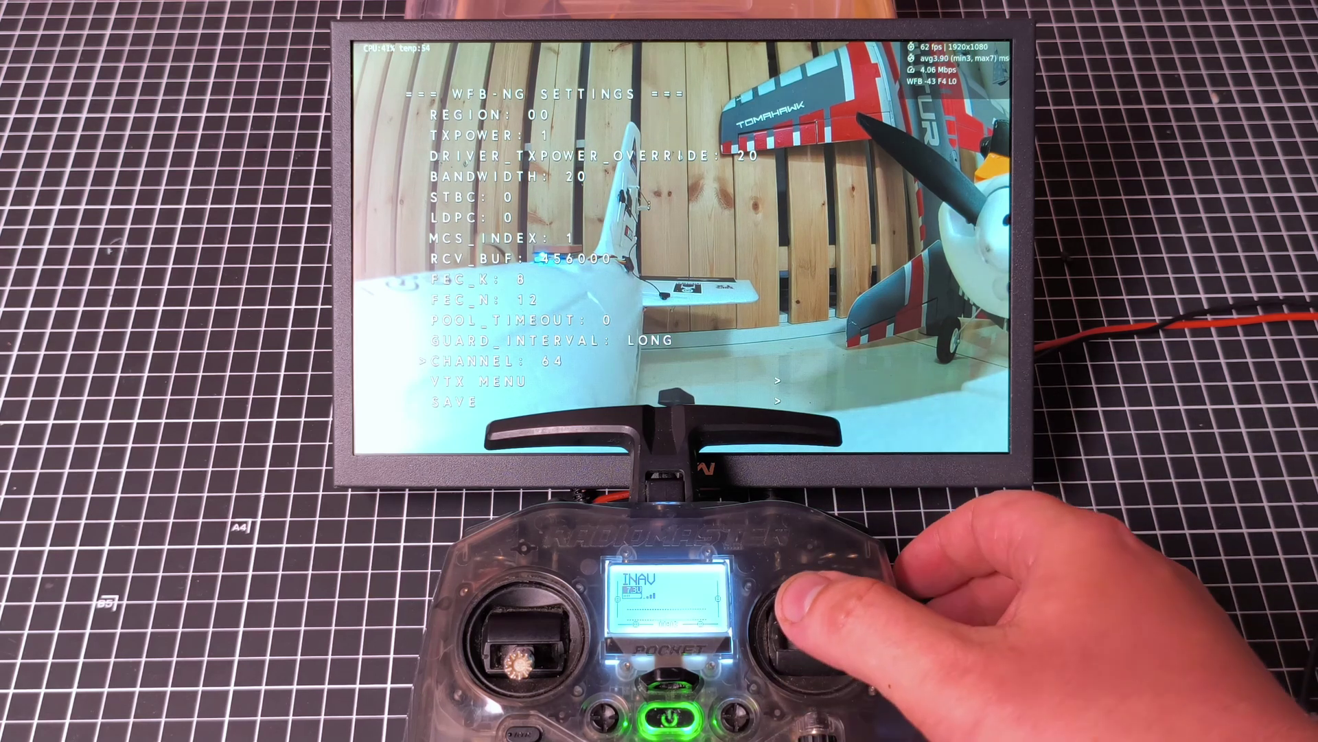
{"action": "key", "text": "Right"}
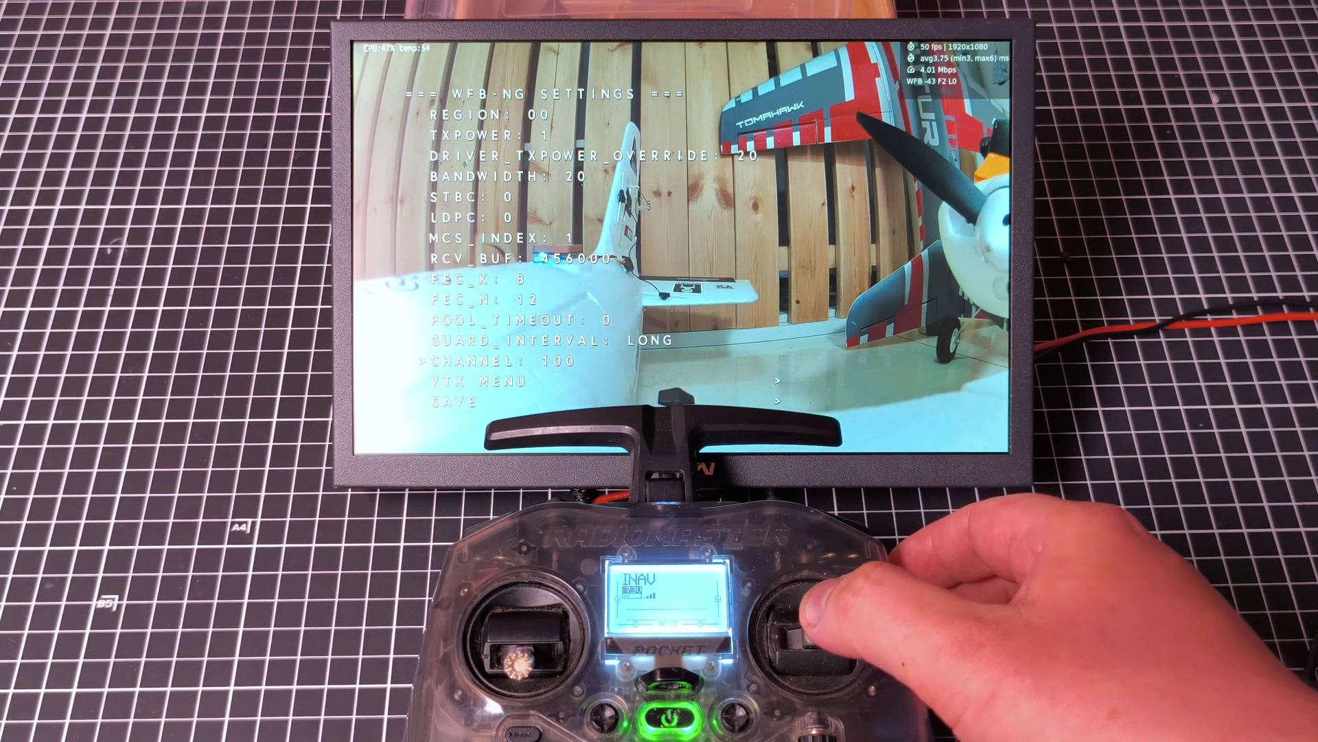
{"action": "key", "text": "Right"}
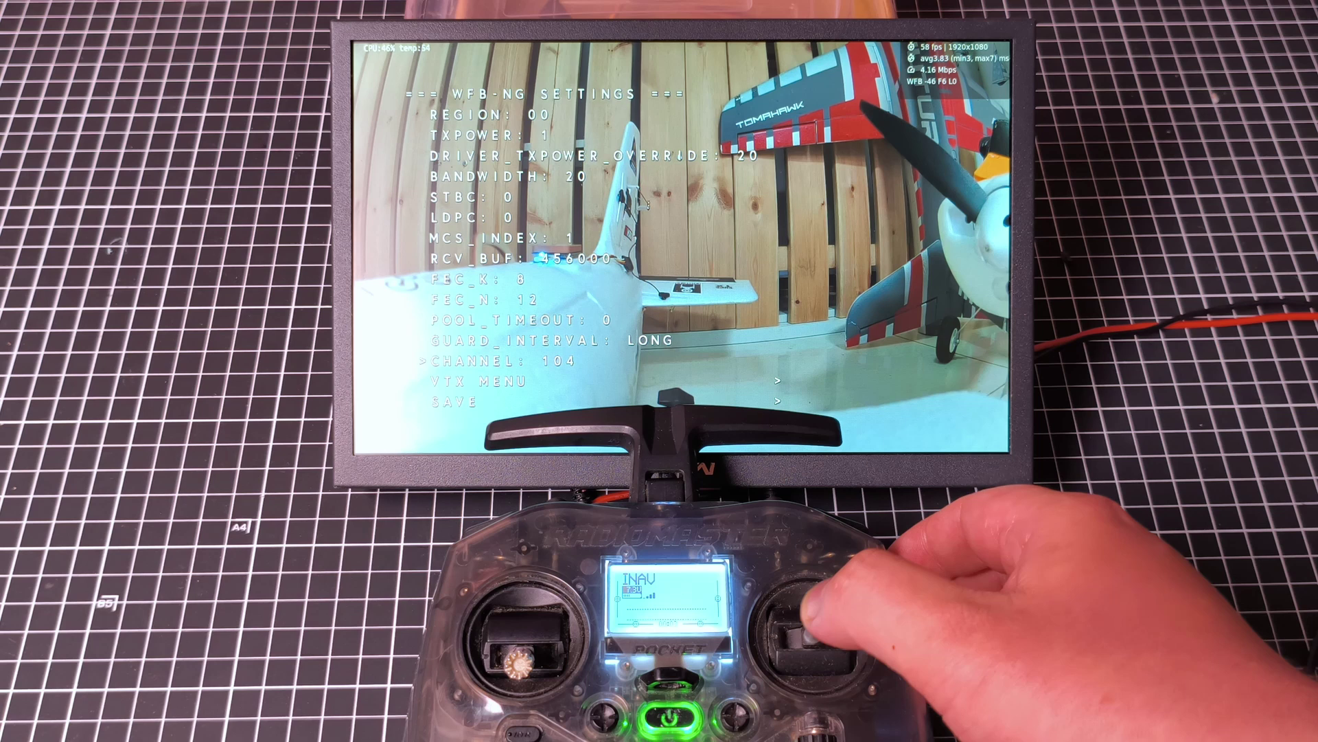
{"action": "key", "text": "Right"}
{"action": "key", "text": "Left"}
{"action": "key", "text": "Left"}
{"action": "key", "text": "Left"}
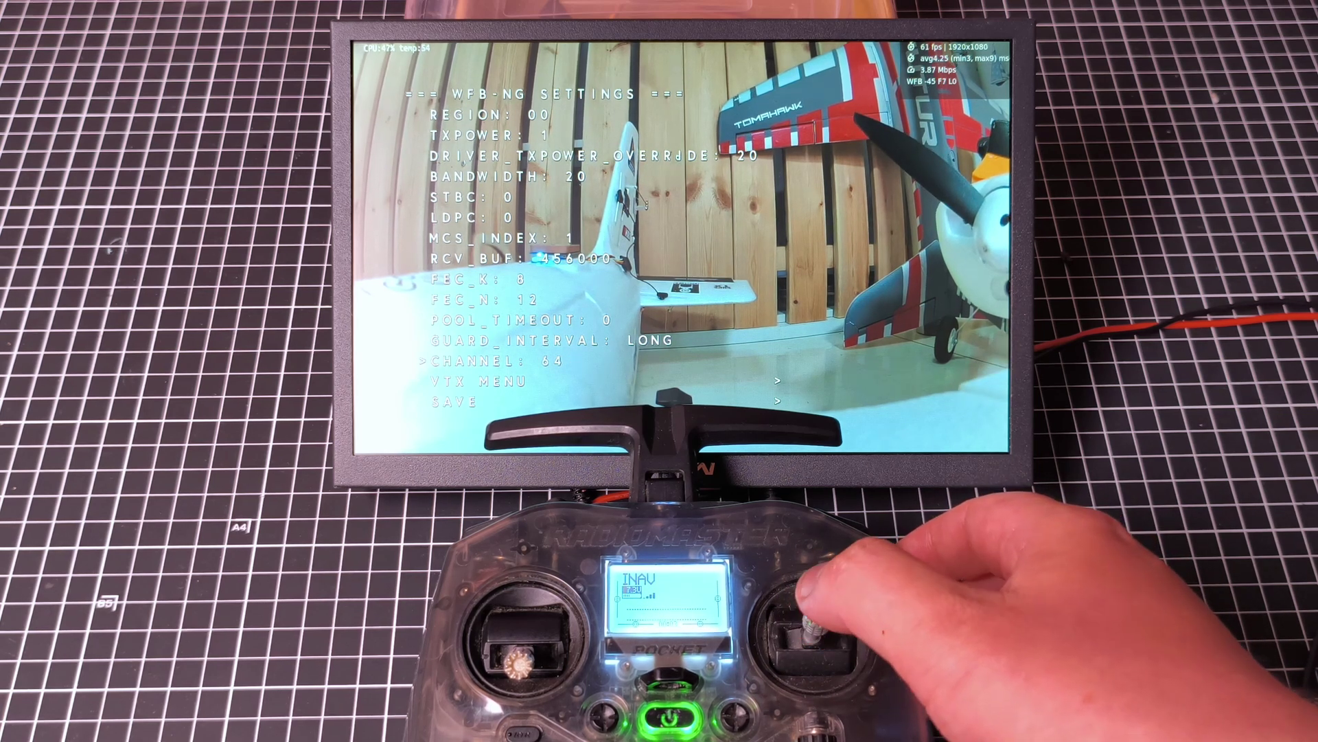
{"action": "key", "text": "Down"}
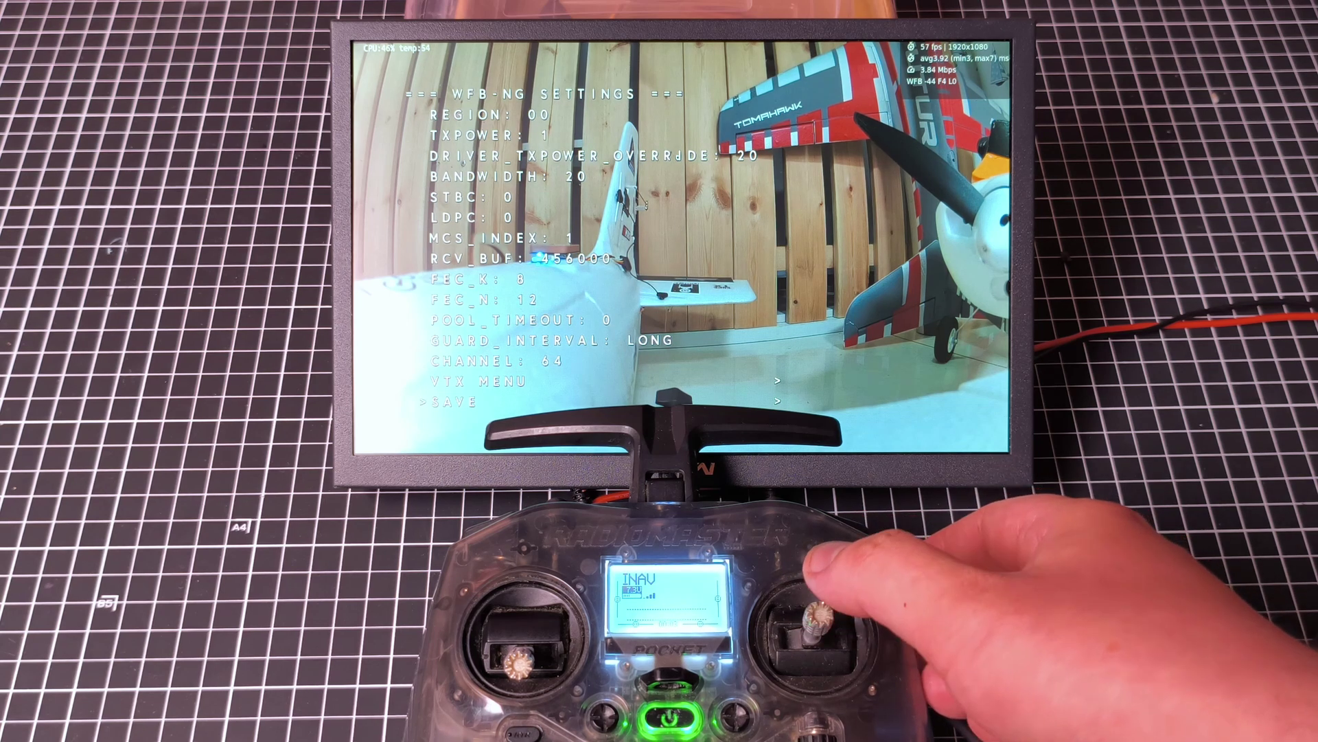
{"action": "key", "text": "Right"}
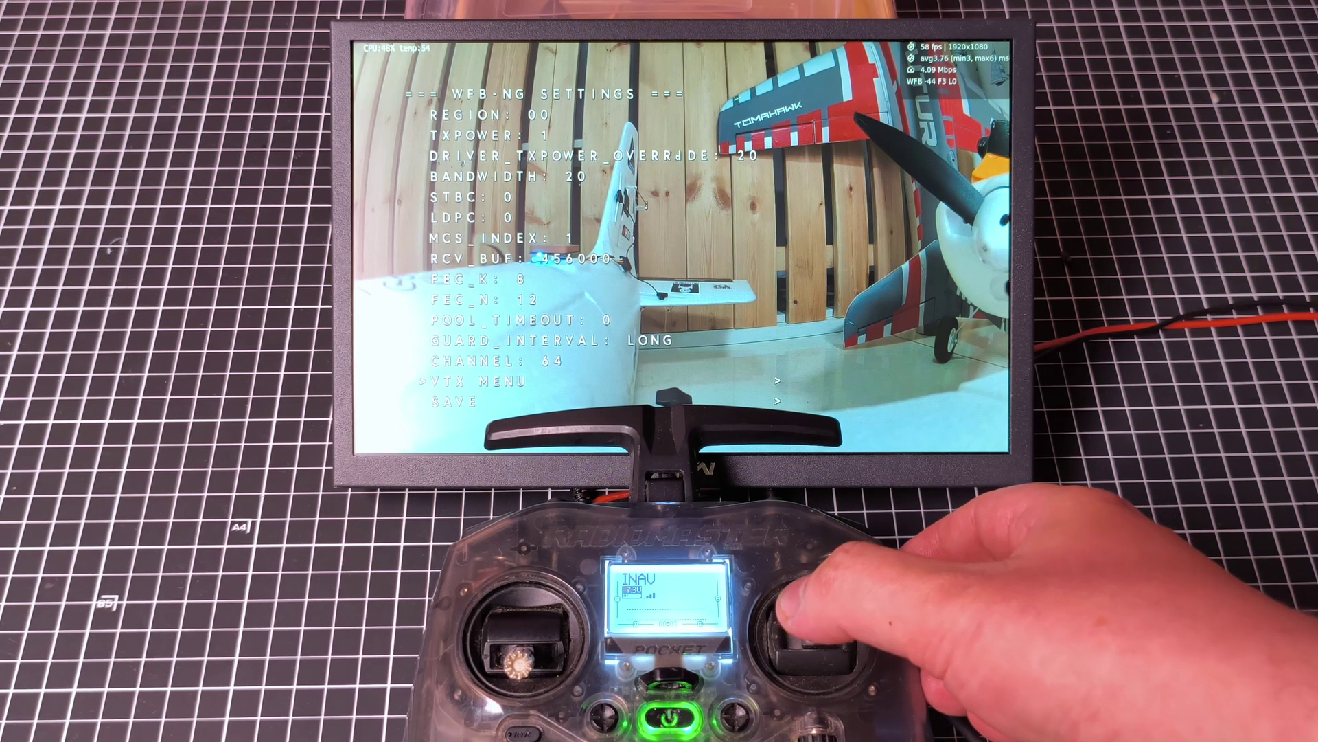
Leave WFB-NG Settings for the main VTX menu and highlight Reboot.
{"action": "key", "text": "Left"}
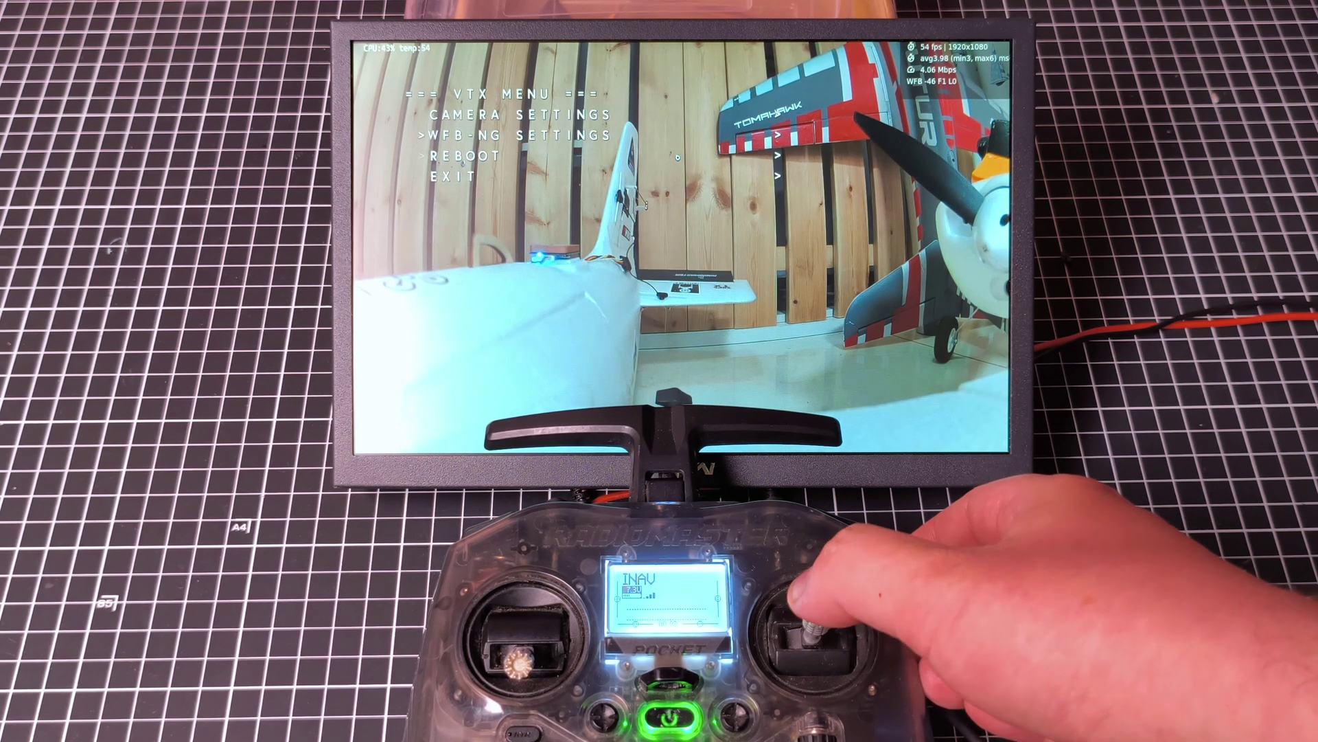
{"action": "key", "text": "Down"}
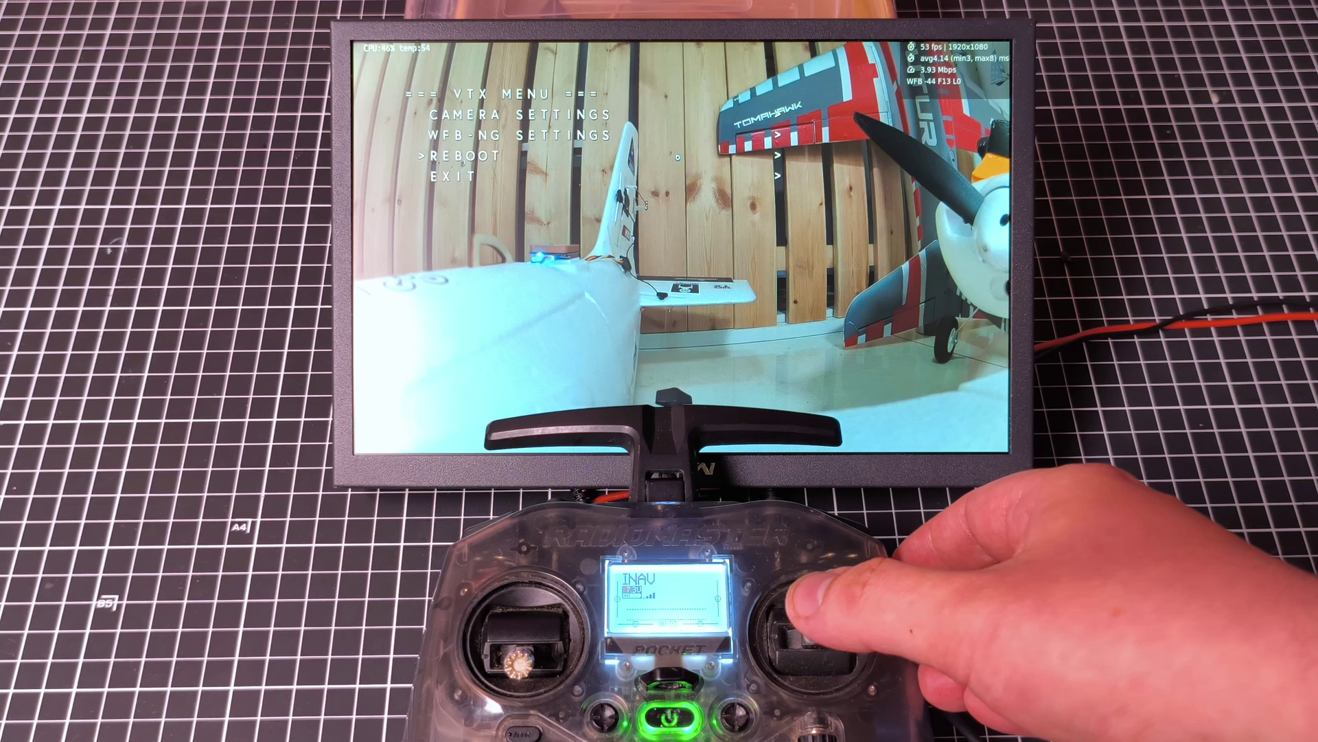